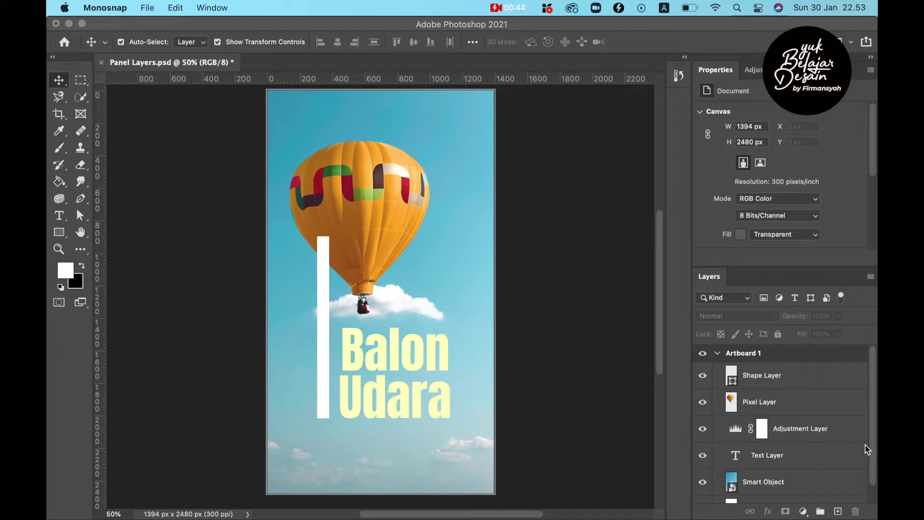
Step: Examine the layer stack of Artboard 1, selecting the shape, pixel, adjustment, text and smart object layers one after another
left_click_drag(875, 422, 874, 441)
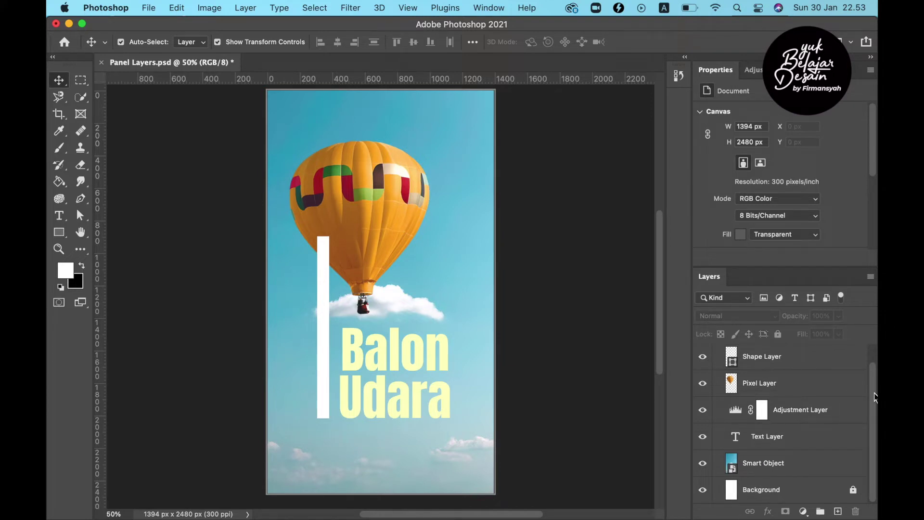
left_click_drag(875, 398, 872, 379)
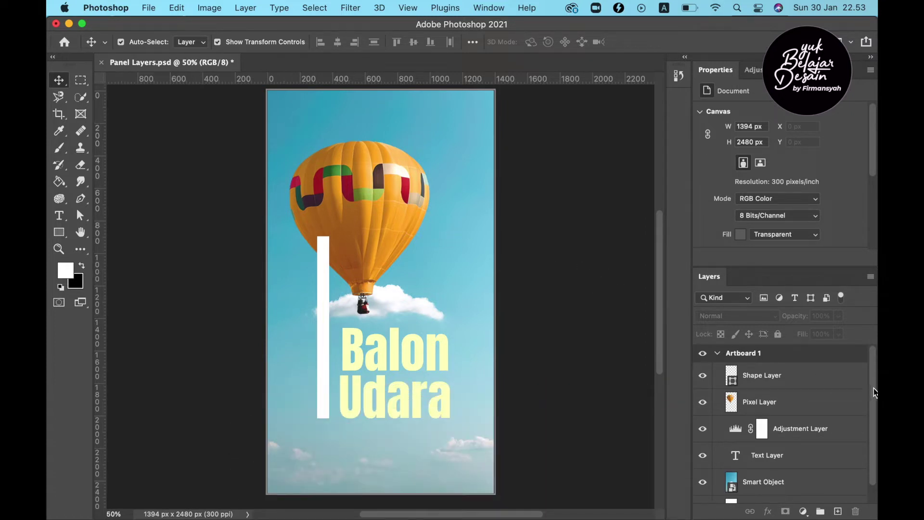
scroll(875, 393, "down", 2)
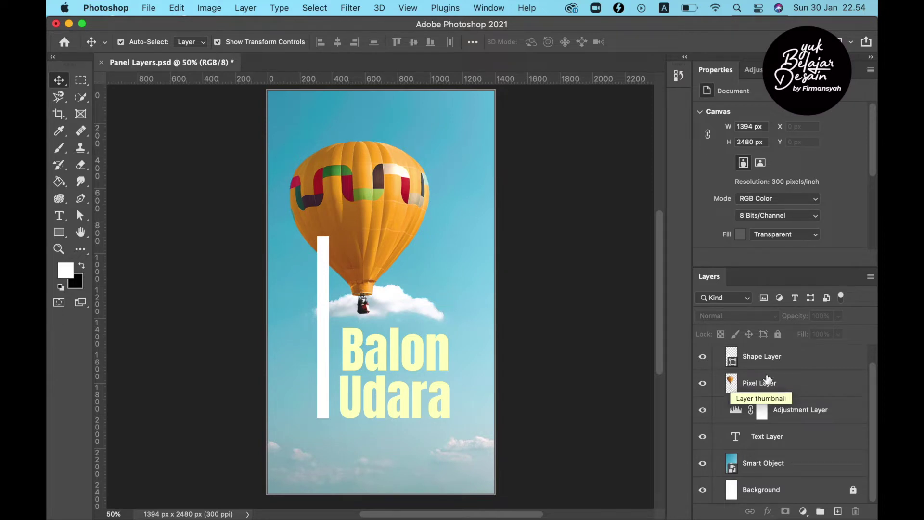
scroll(875, 378, "up", 1)
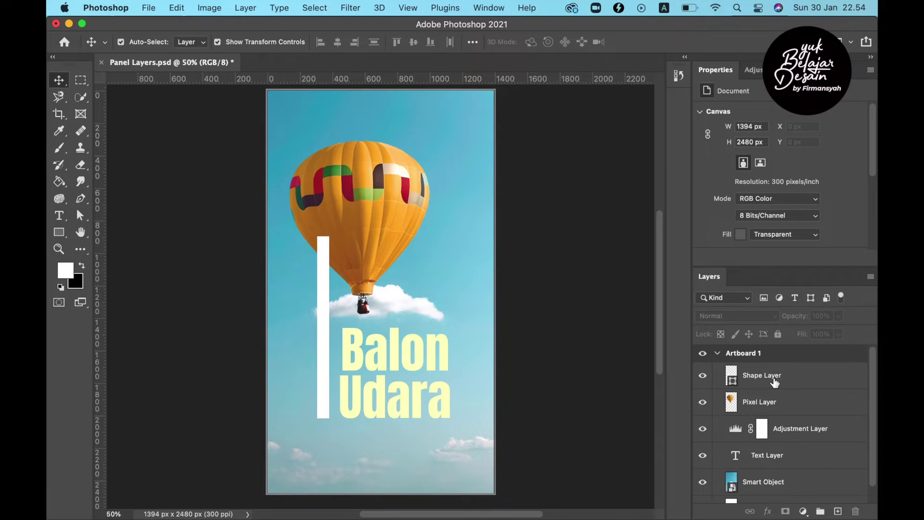
left_click(802, 381)
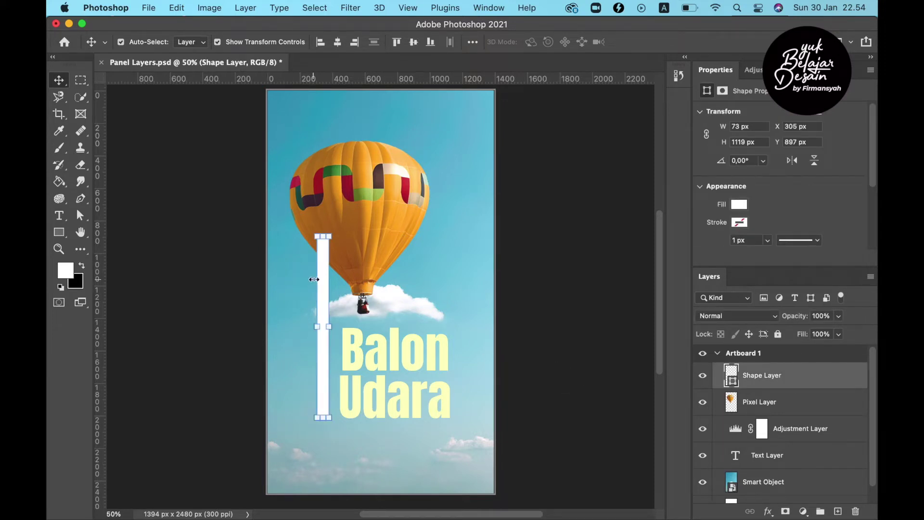
left_click(780, 404)
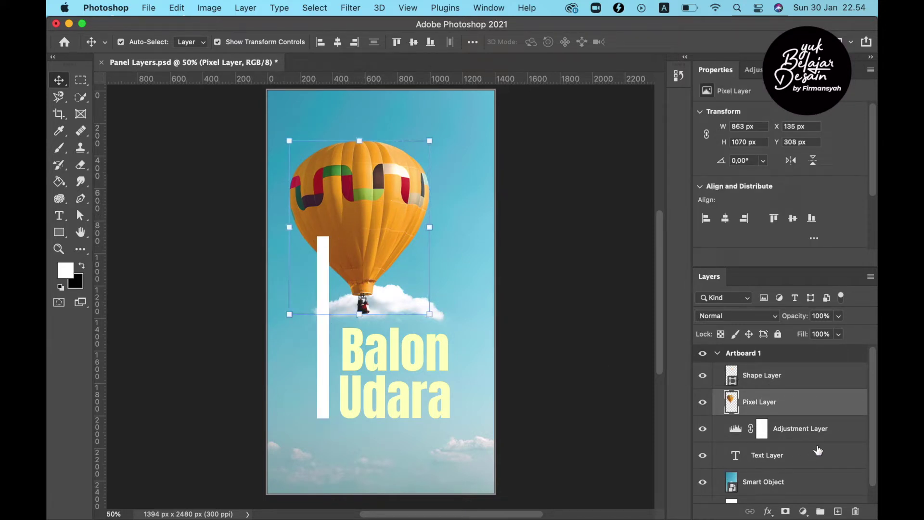
left_click(851, 431)
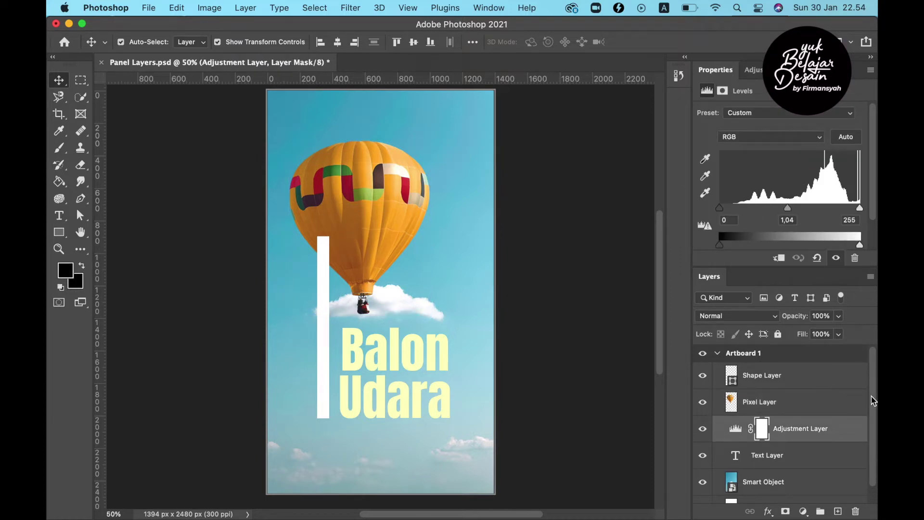
scroll(874, 402, "down", 1)
left_click(786, 439)
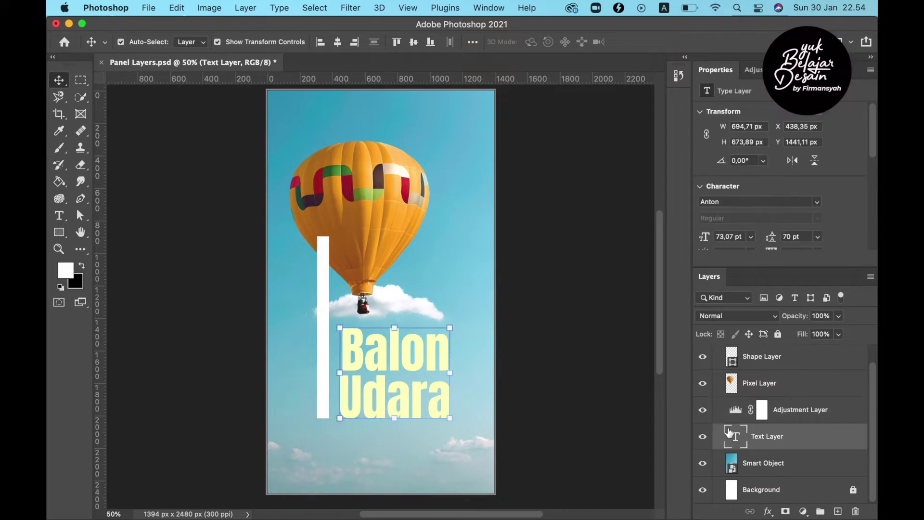
left_click(797, 471)
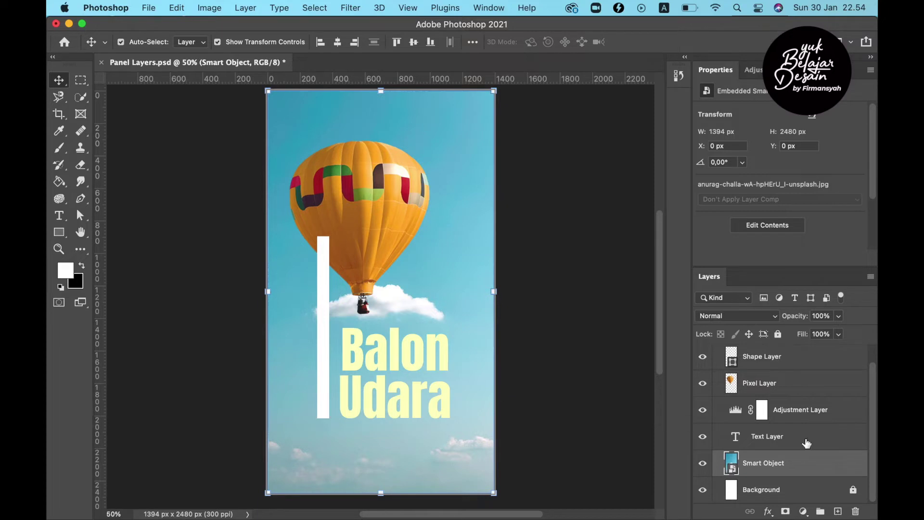
mouse_move(874, 422)
left_mouse_down()
mouse_move(874, 404)
mouse_move(874, 415)
left_mouse_up()
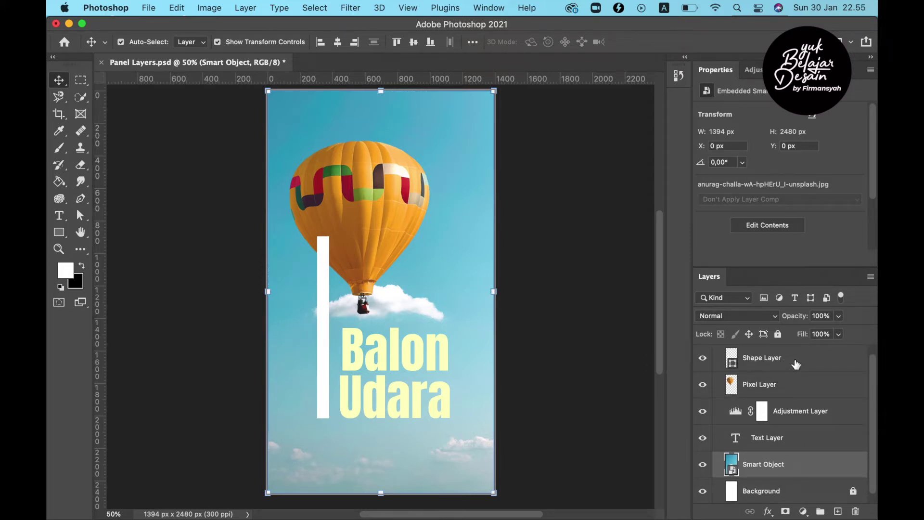
Step: Move the Shape Layer below the Pixel Layer, below the Smart Object, and back to the top of the stack
left_click(795, 365)
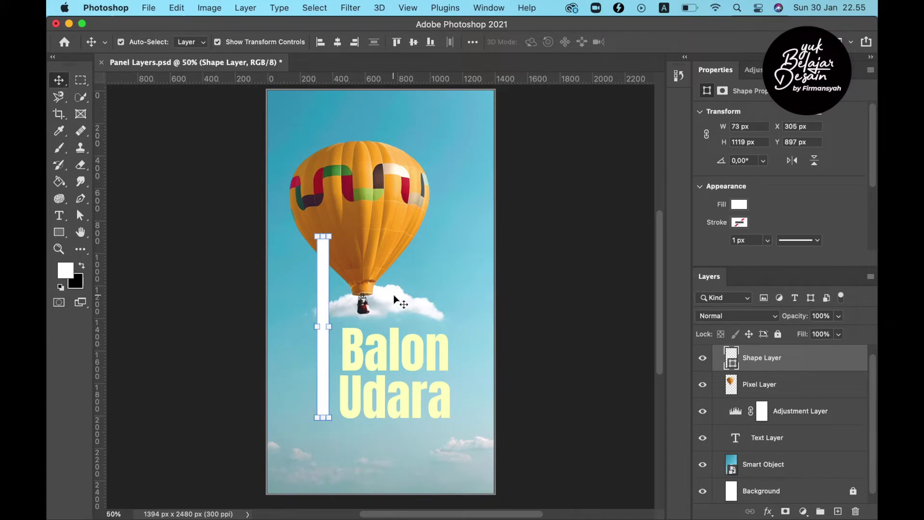
left_click(798, 357)
left_click_drag(797, 370, 795, 395)
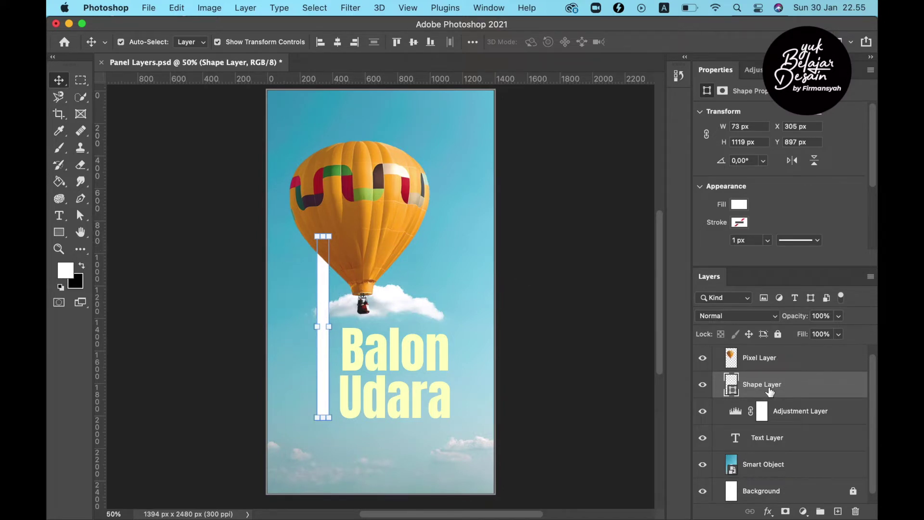
left_click_drag(768, 386, 763, 478)
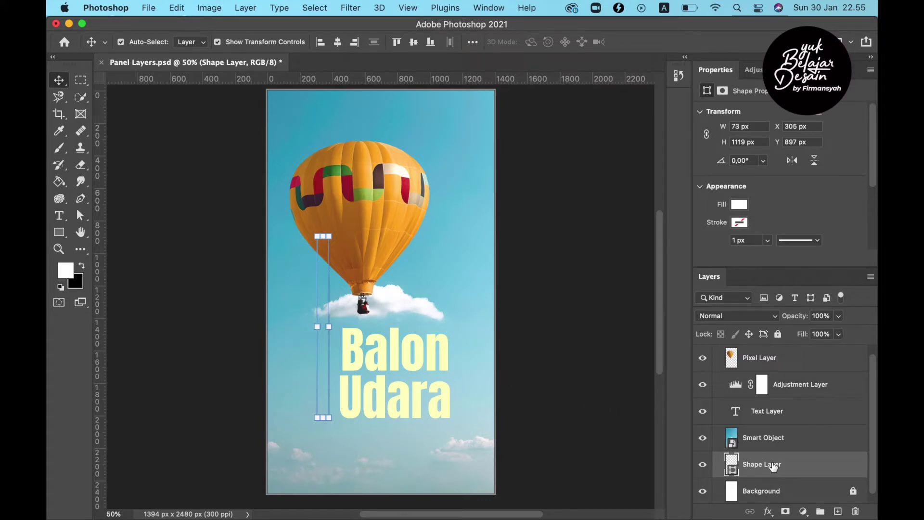
left_click_drag(761, 466, 756, 355)
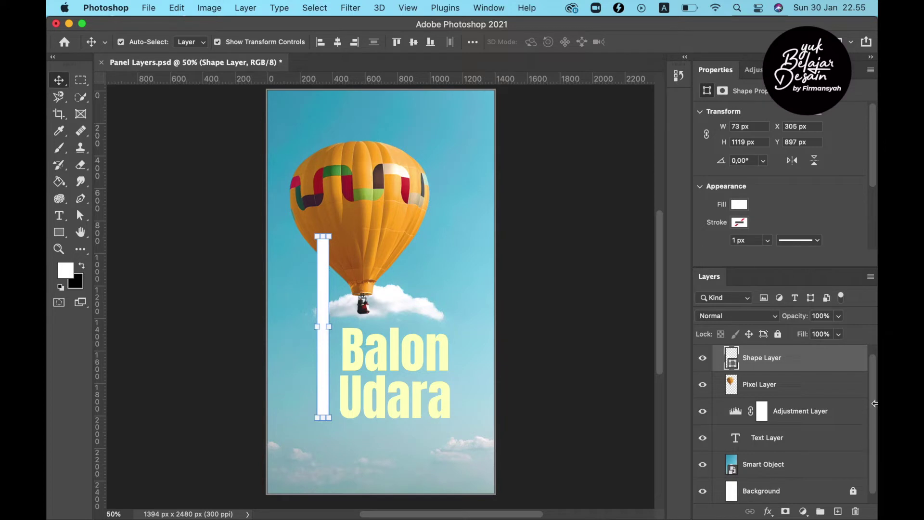
Step: Hide every layer above the Background one by one, from Shape Layer down to Smart Object, and show them all again
scroll(875, 403, "up", 2)
scroll(871, 410, "down", 2)
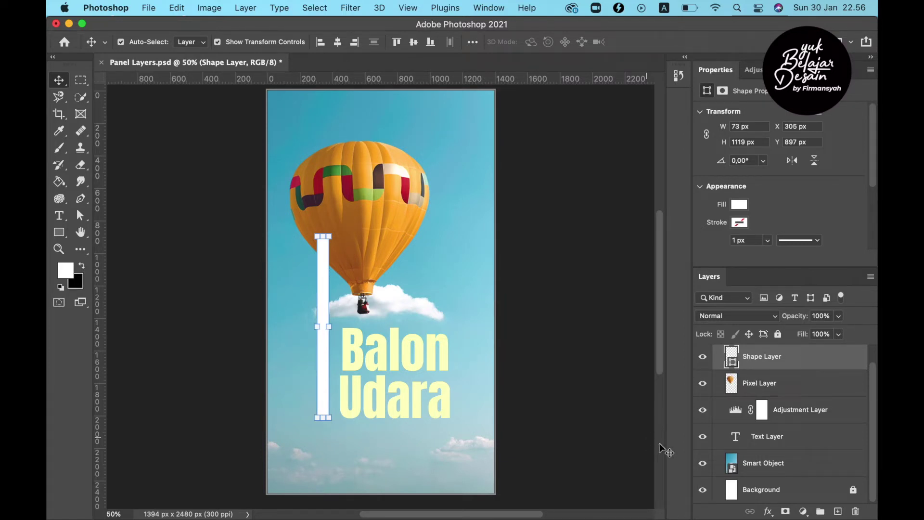
left_click(702, 359)
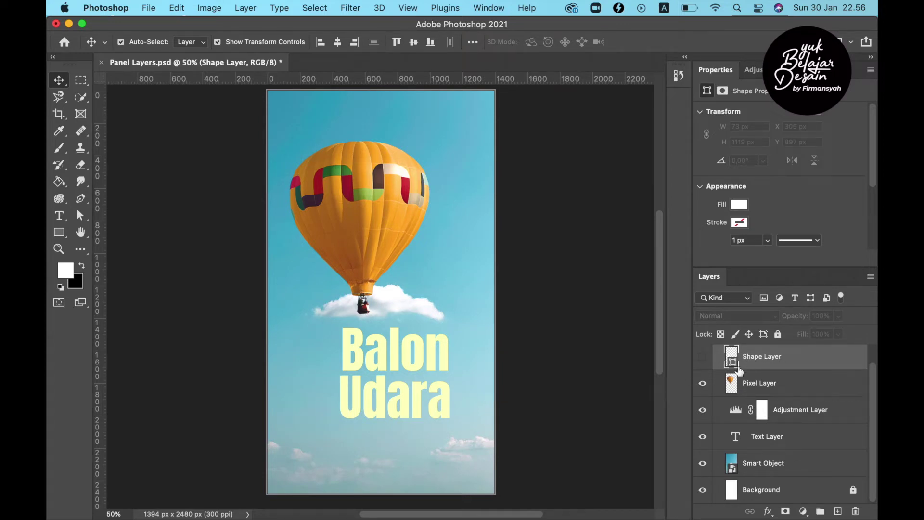
left_click(703, 383)
left_click(703, 410)
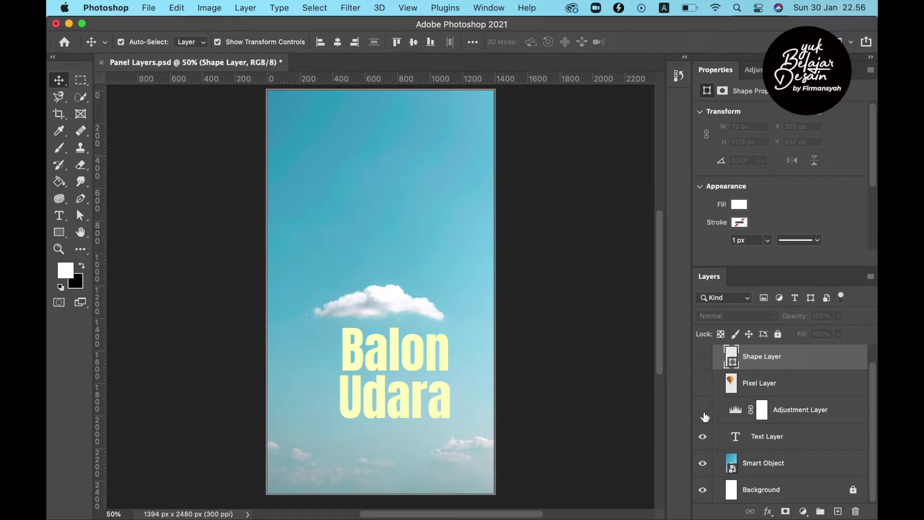
left_click(703, 436)
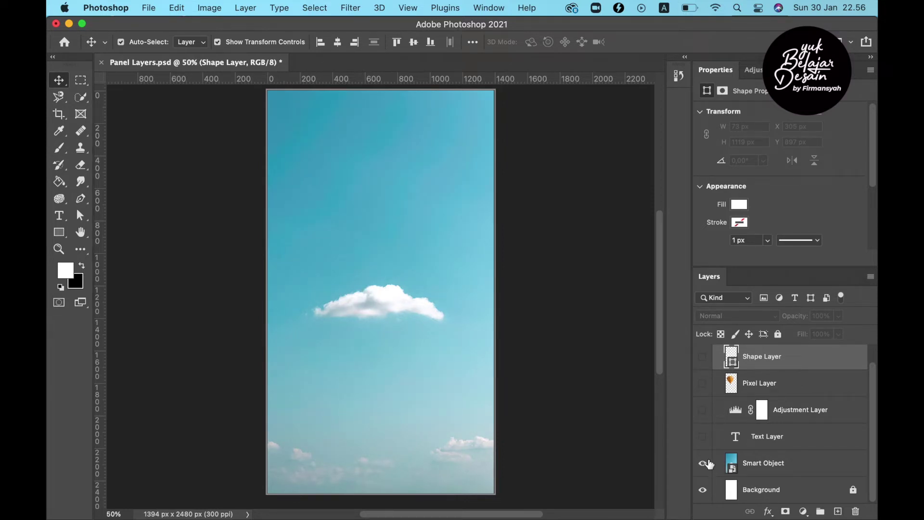
left_click(704, 464)
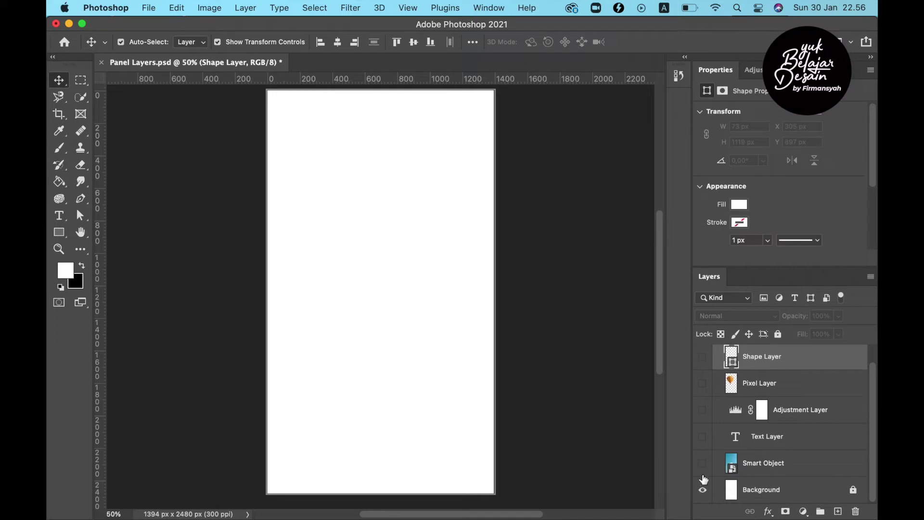
left_click_drag(705, 470, 702, 353)
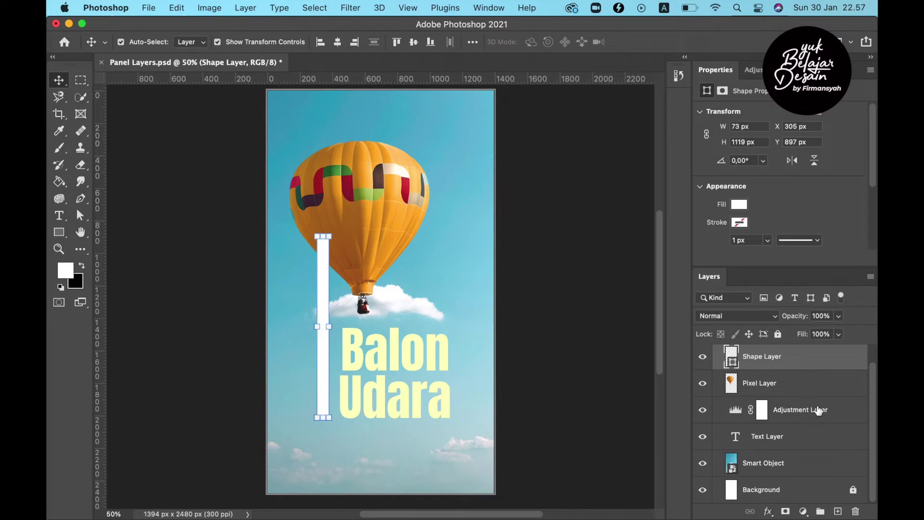
Step: Add a new empty layer above the Shape Layer and paint a thick white zigzag over the artwork with the Brush tool
left_click(838, 512)
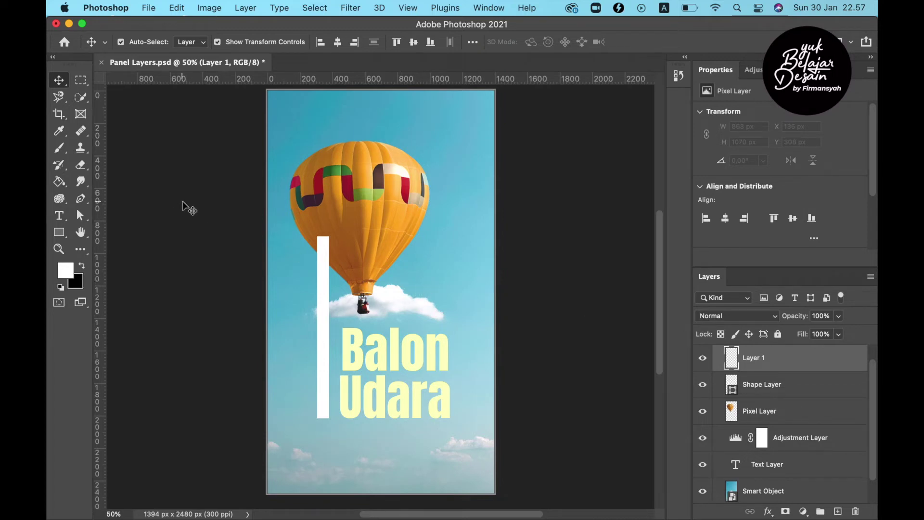
left_click(59, 149)
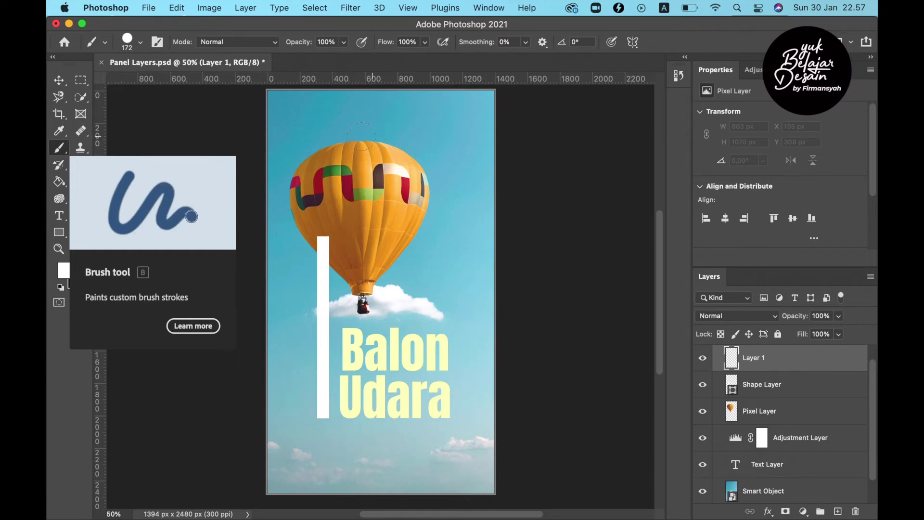
mouse_move(359, 127)
left_mouse_down()
mouse_move(317, 185)
mouse_move(373, 179)
left_mouse_up()
mouse_move(448, 178)
left_mouse_down()
mouse_move(356, 231)
mouse_move(320, 282)
mouse_move(342, 284)
left_mouse_up()
mouse_move(400, 287)
left_mouse_down()
mouse_move(427, 295)
mouse_move(340, 338)
mouse_move(299, 378)
mouse_move(415, 379)
mouse_move(413, 424)
mouse_move(361, 437)
mouse_move(359, 448)
left_mouse_up()
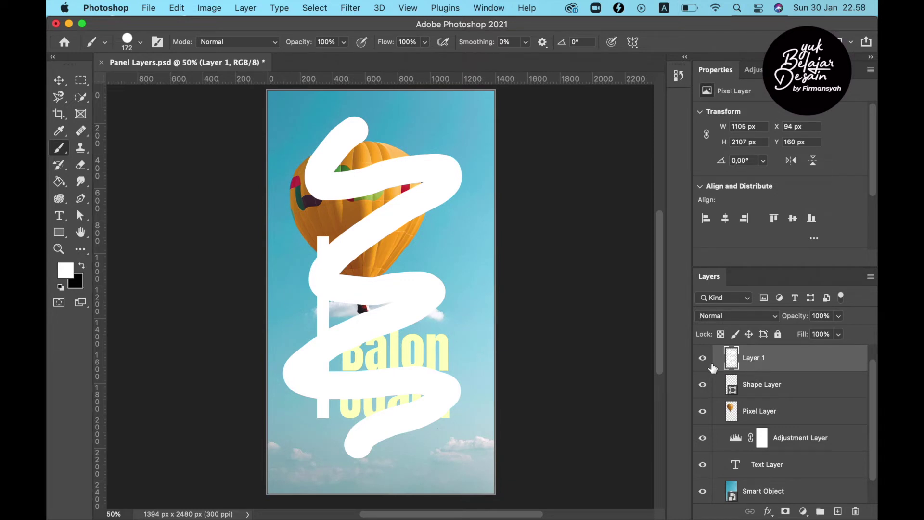
Step: Hide the painted zigzag layer, paint a white zigzag directly on the balloon's Pixel Layer, and undo that painting
left_click(703, 358)
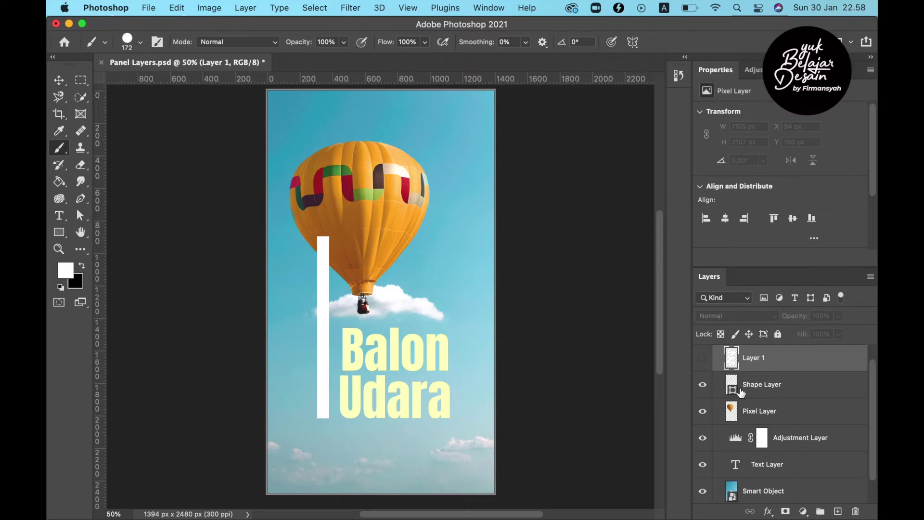
left_click(758, 414)
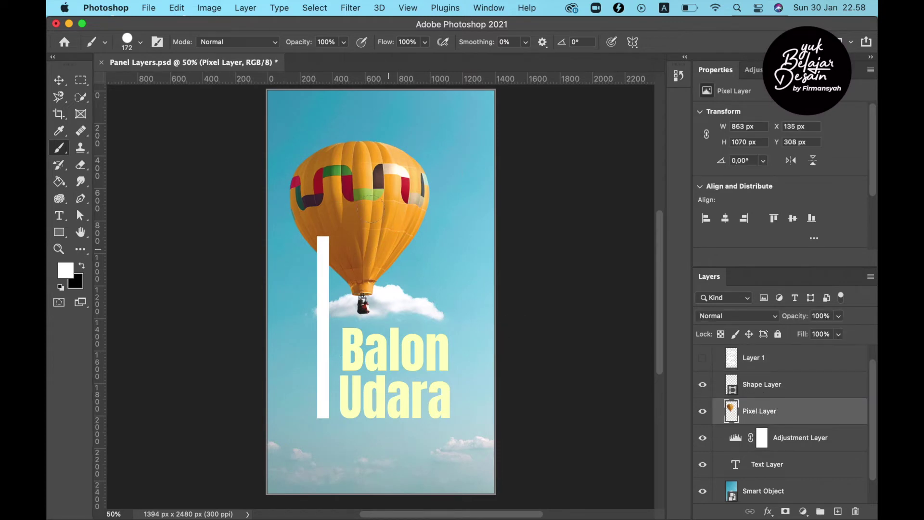
mouse_move(382, 127)
left_mouse_down()
mouse_move(293, 191)
mouse_move(454, 186)
mouse_move(378, 223)
left_mouse_up()
mouse_move(334, 251)
left_mouse_down()
mouse_move(310, 272)
mouse_move(400, 266)
mouse_move(403, 277)
mouse_move(370, 308)
left_mouse_up()
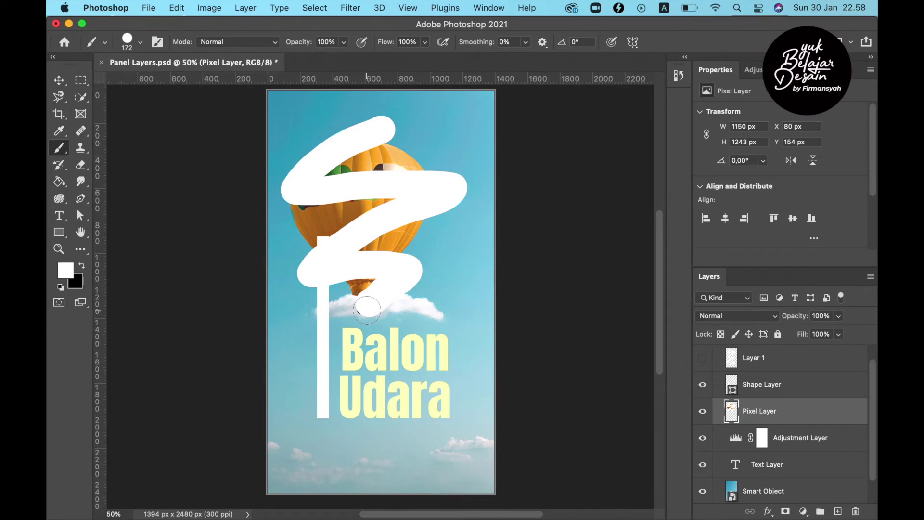
key("super+z")
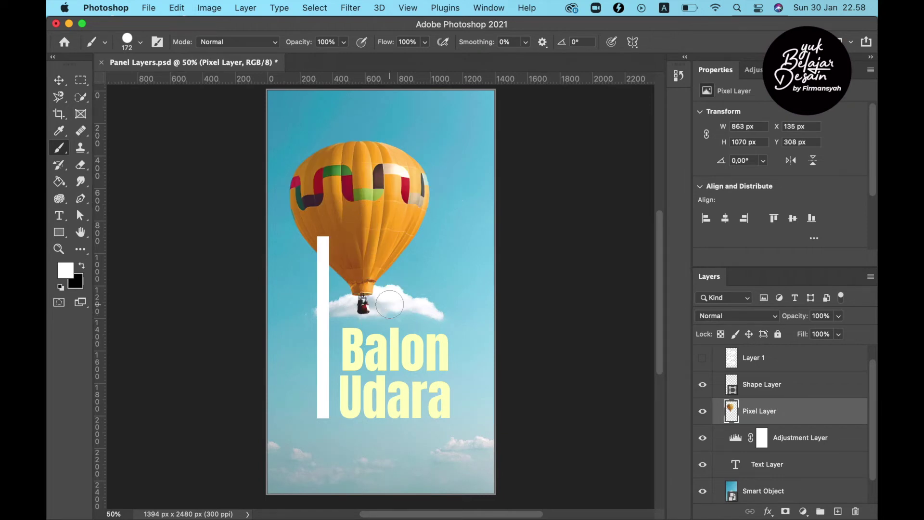
Step: Show the painted zigzag layer again, toggle its visibility off and on, and delete the layer
left_click(702, 358)
left_click(759, 363)
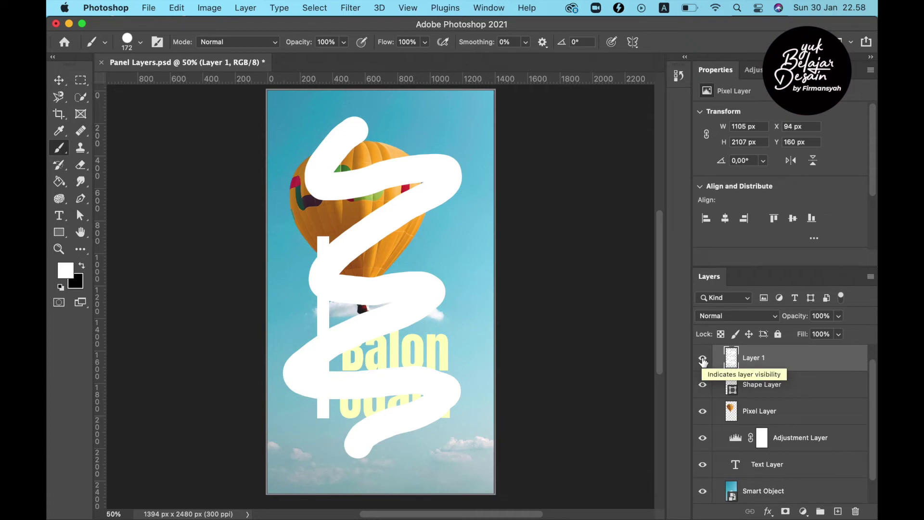
left_click(703, 359)
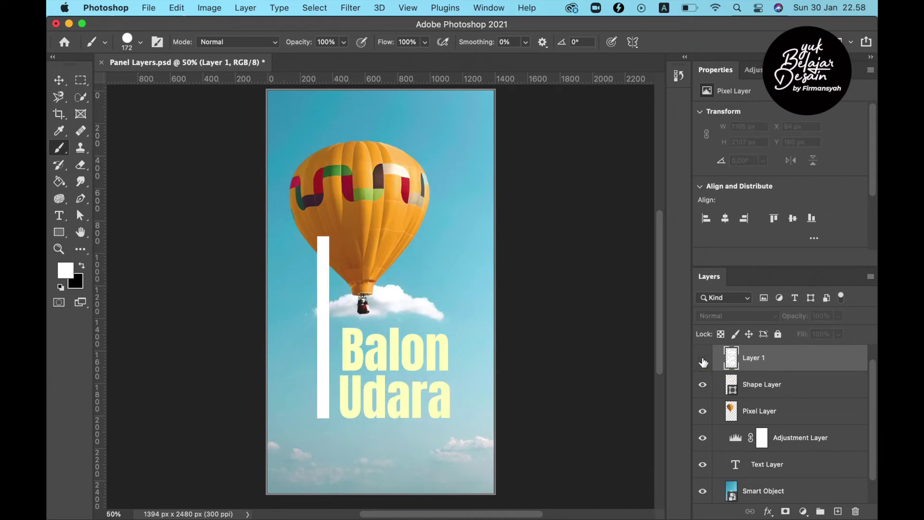
left_click(703, 360)
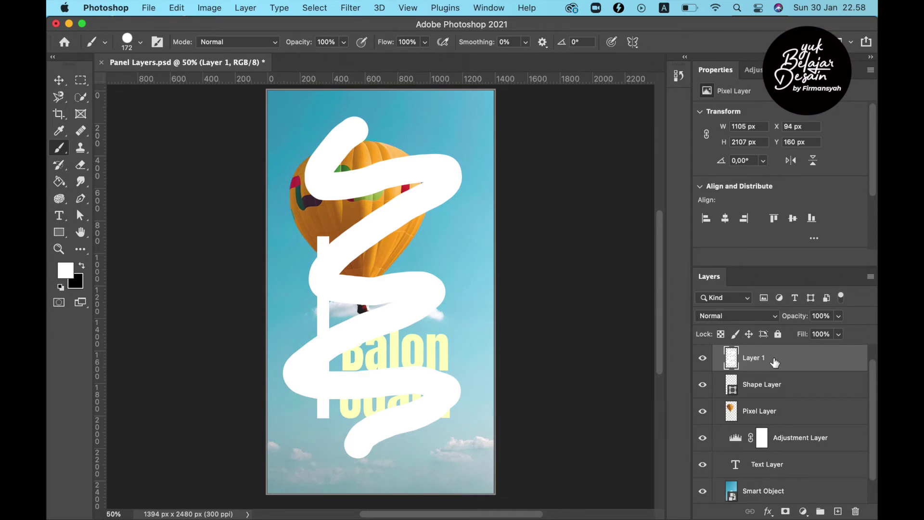
mouse_move(786, 361)
left_mouse_down()
mouse_move(833, 443)
mouse_move(856, 514)
left_mouse_up()
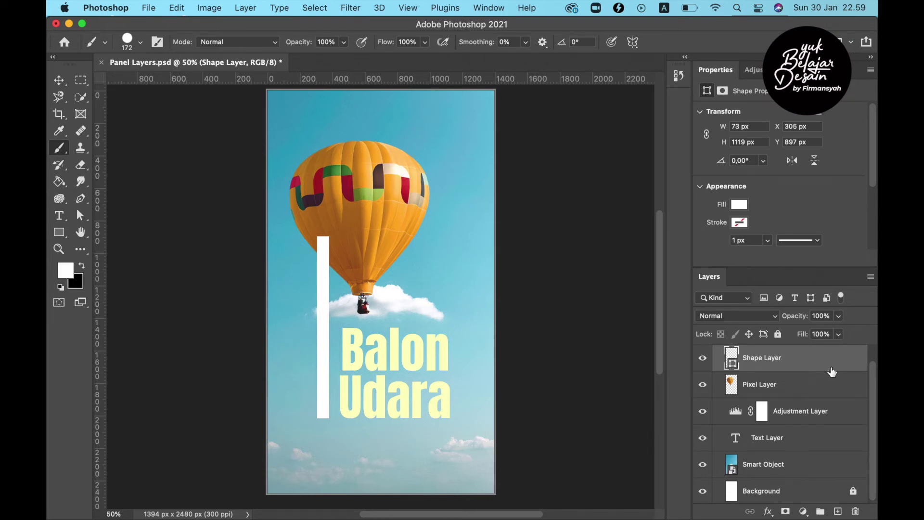
Step: Duplicate the Pixel Layer holding the balloon and switch to the Move tool
left_click(786, 387)
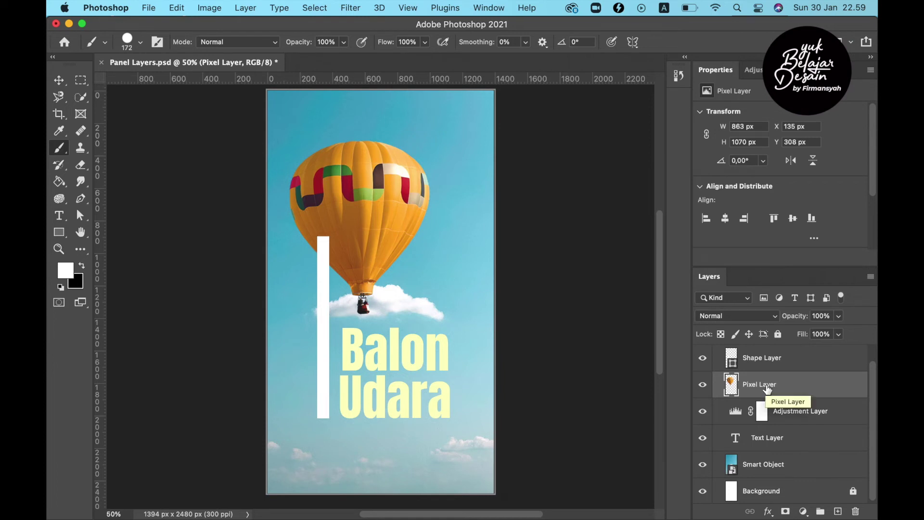
left_click_drag(759, 389, 838, 514)
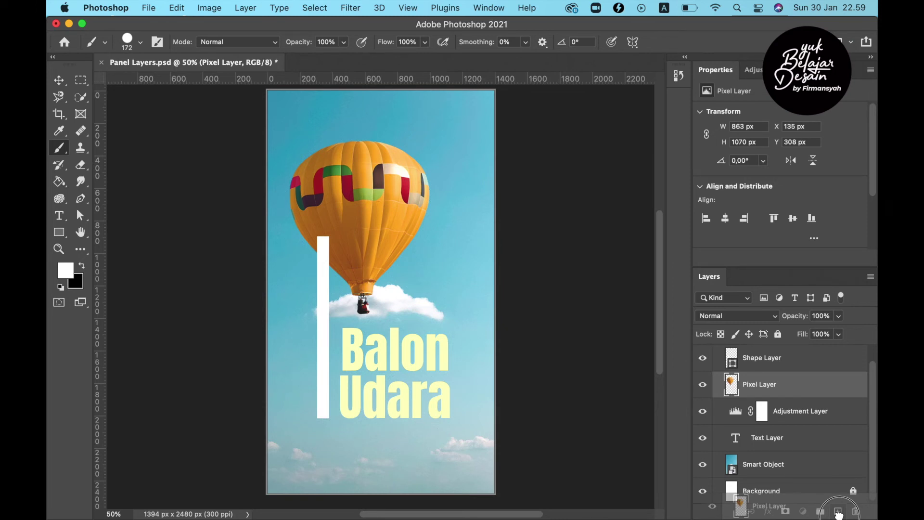
left_click_drag(838, 515, 839, 514)
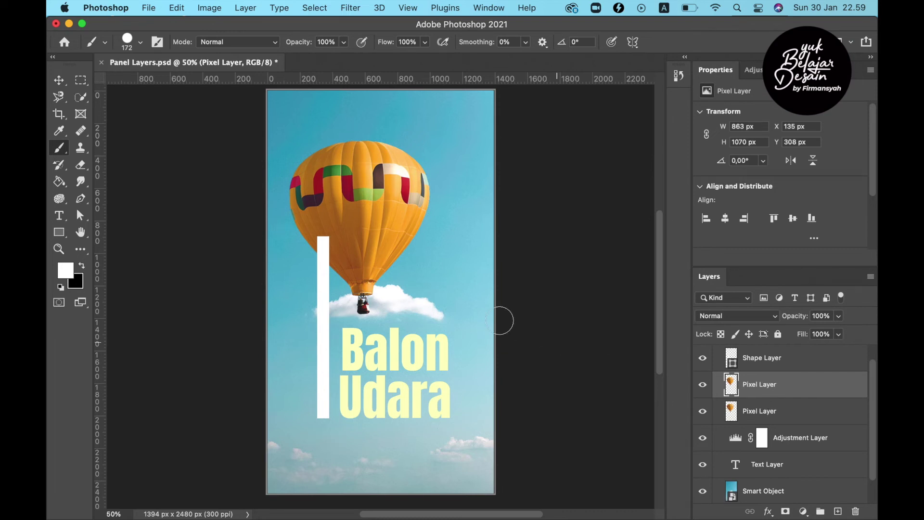
left_click(59, 81)
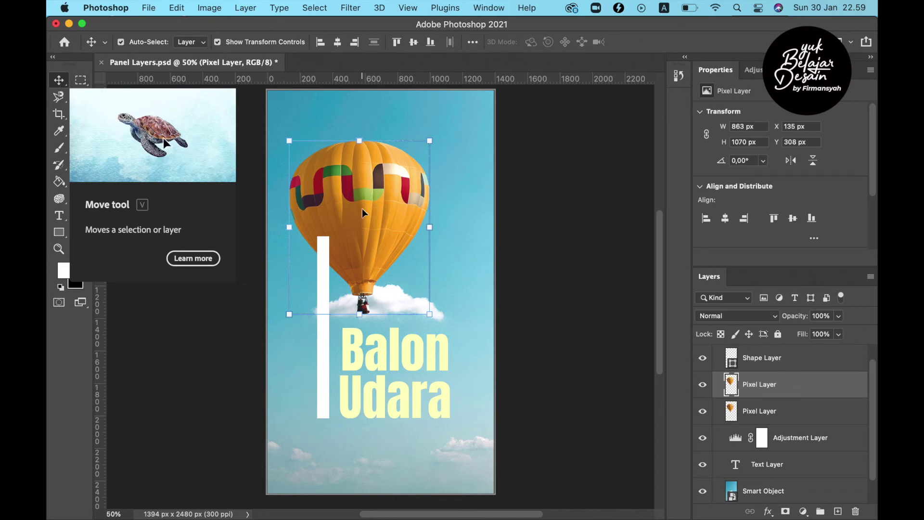
Step: Move the duplicated balloon toward the poster's lower right, scale it down to about half size, and nudge it downward
left_click_drag(365, 209, 464, 234)
left_click_drag(501, 323, 455, 333)
key("shift+Down")
key("shift+Down")
key("shift+Down")
Step: Place the small balloon's Pixel Layer below the Text Layer and shift the balloon partly past the poster's right edge
left_click_drag(763, 392, 764, 476)
left_click_drag(458, 333, 475, 342)
left_click(557, 284)
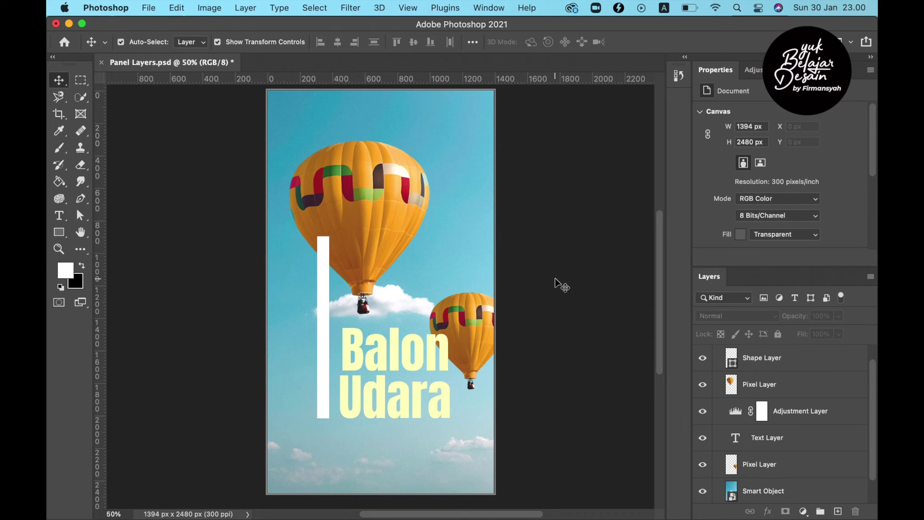
left_click(772, 361)
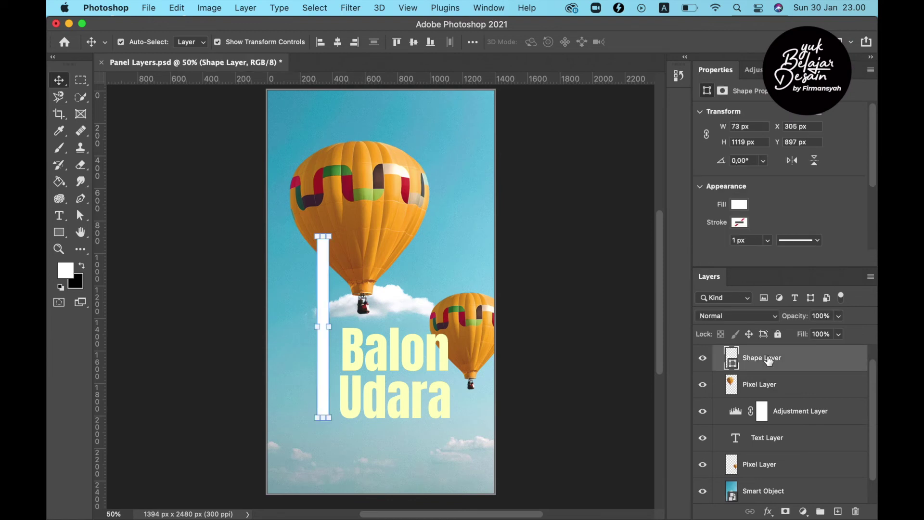
left_click(769, 466, "shift")
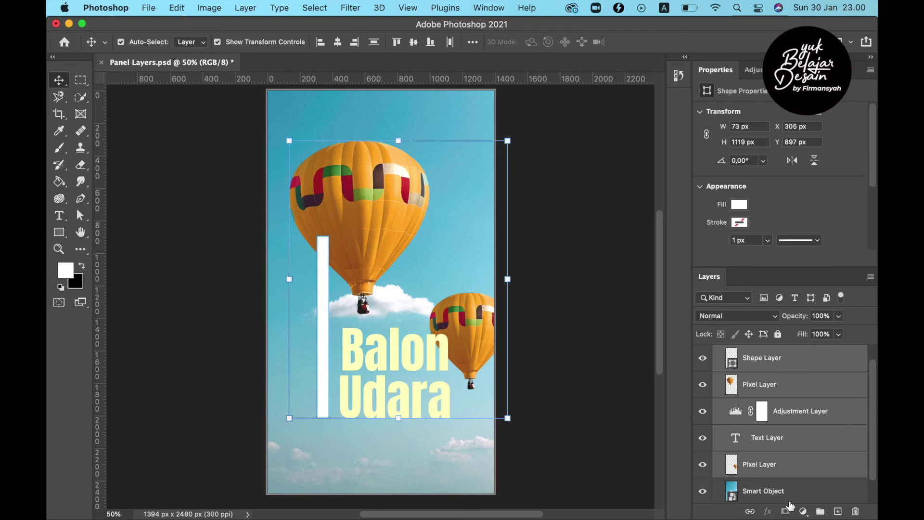
scroll(786, 500, "down", 2)
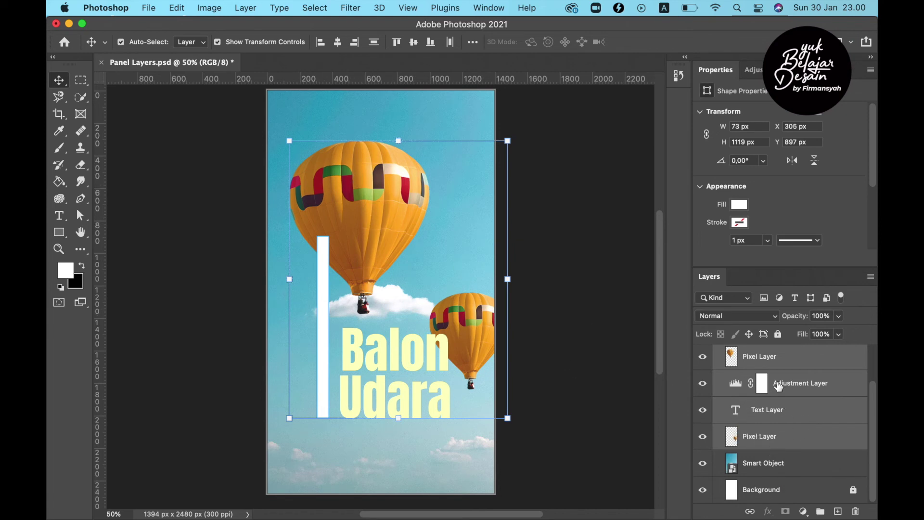
left_click(785, 359)
Step: Group all layers from the Shape Layer down to the small balloon's Pixel Layer
left_click_drag(876, 409, 873, 384)
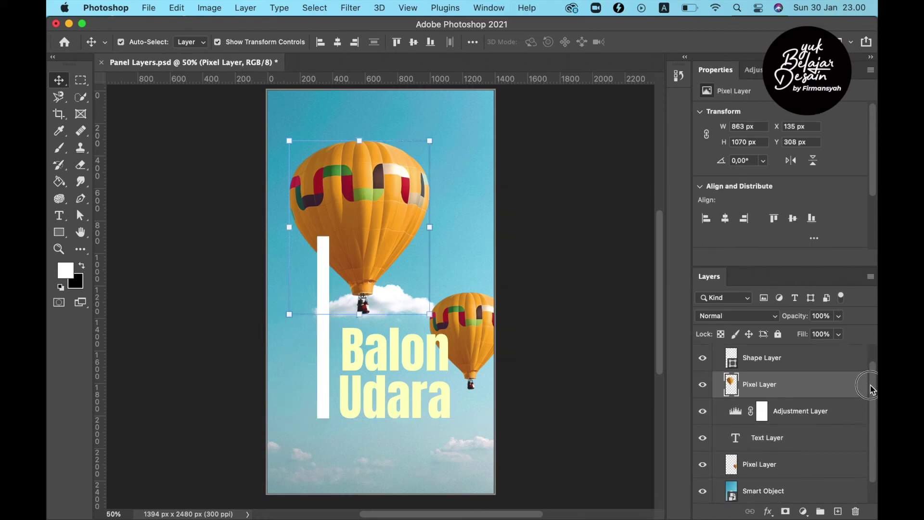
left_click(837, 368)
mouse_move(873, 382)
left_mouse_down()
mouse_move(872, 366)
mouse_move(873, 380)
left_mouse_up()
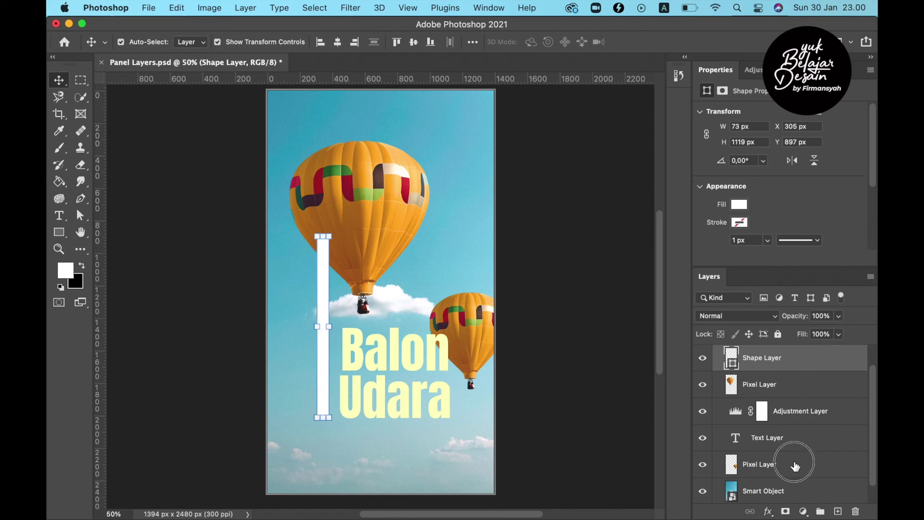
left_click(796, 465, "shift")
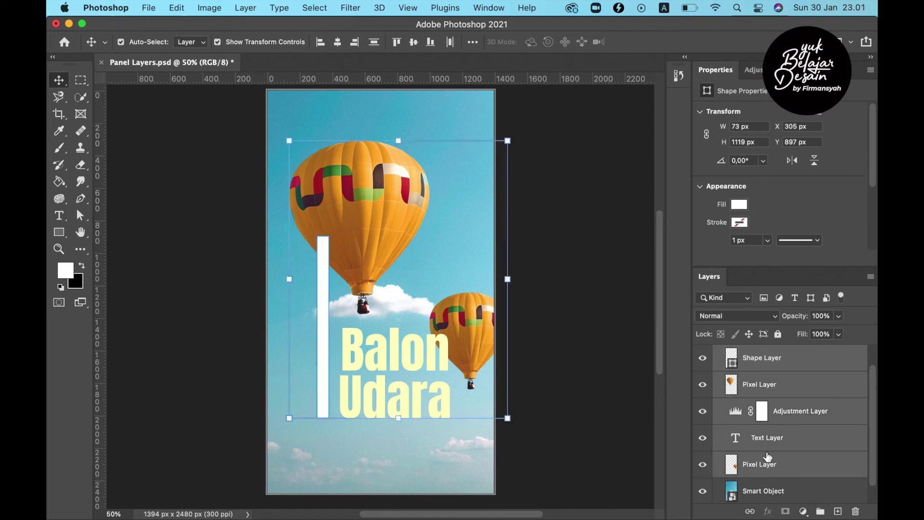
left_click(822, 514)
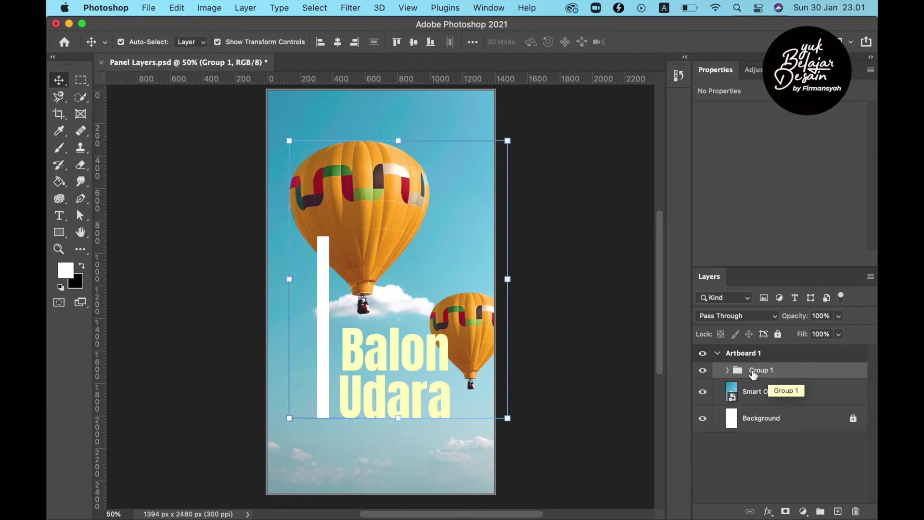
Step: Rename the new layer group as Objek
double_click(753, 373)
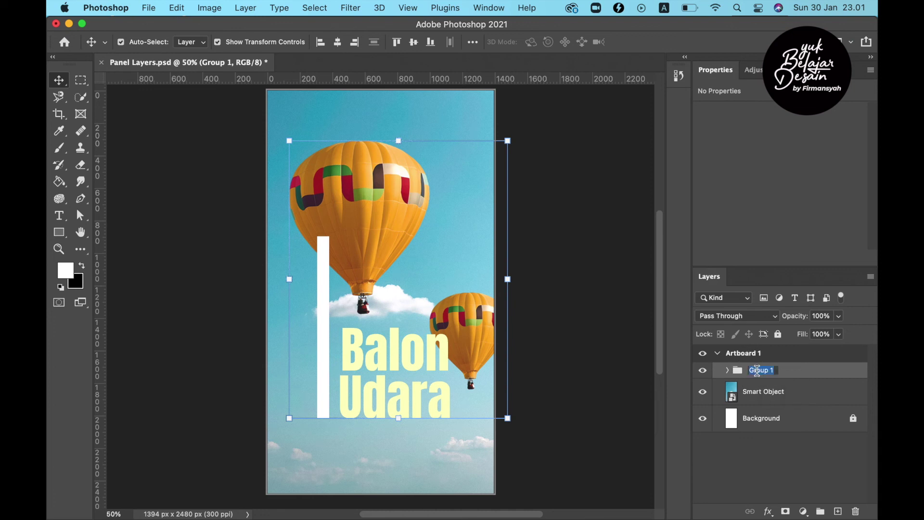
left_click(762, 451)
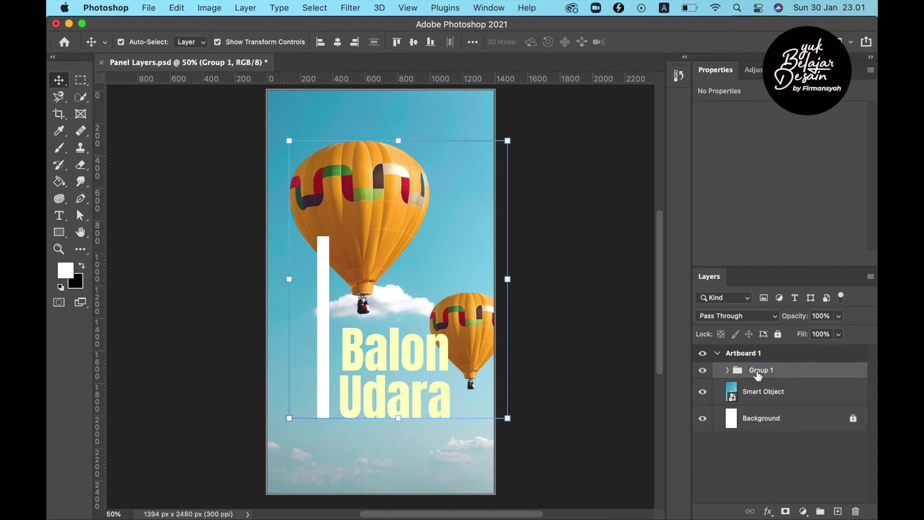
double_click(761, 371)
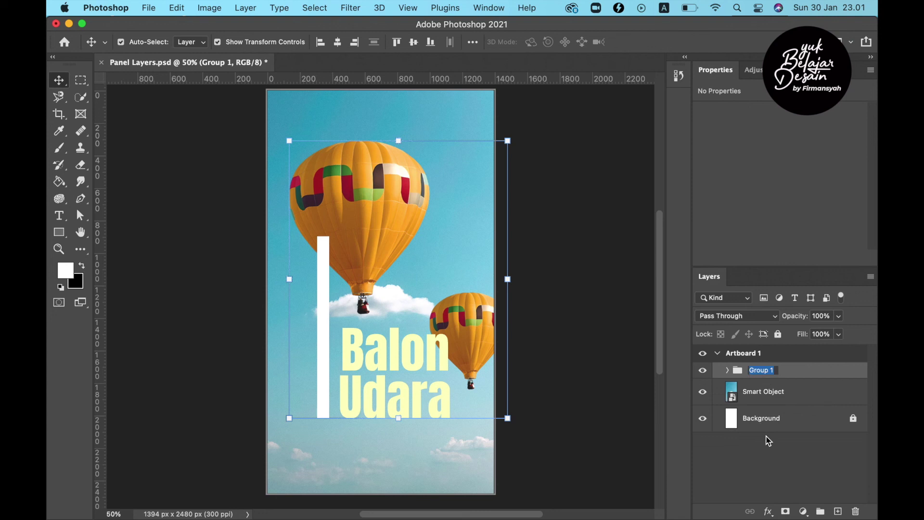
type("c")
type("bjek")
key("Return")
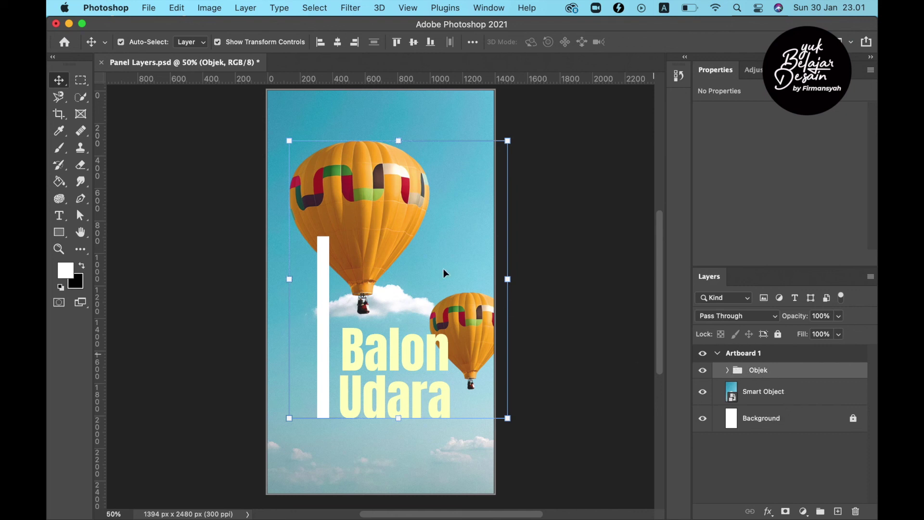
Step: Try moving only the large balloon about 188 px left and 56 px up, undo it, and reselect the Objek group
left_click_drag(382, 226, 353, 221)
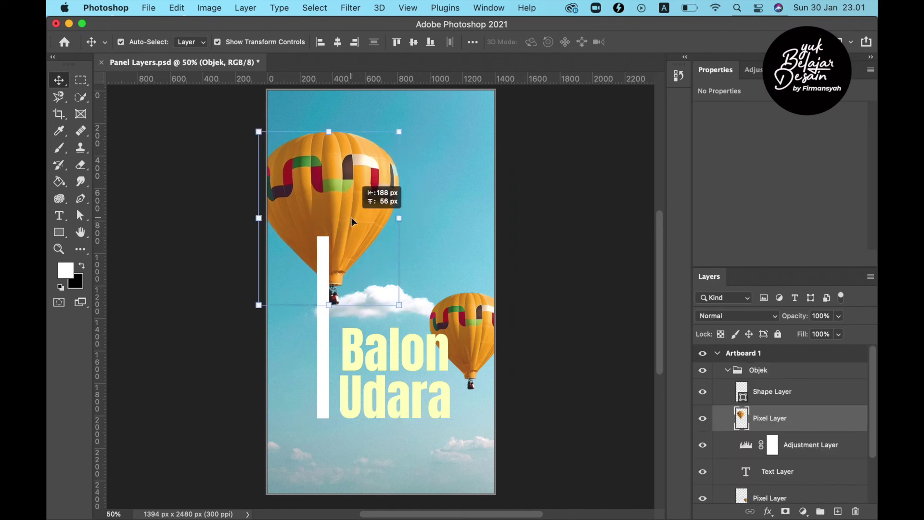
key("super+z")
left_click(769, 372)
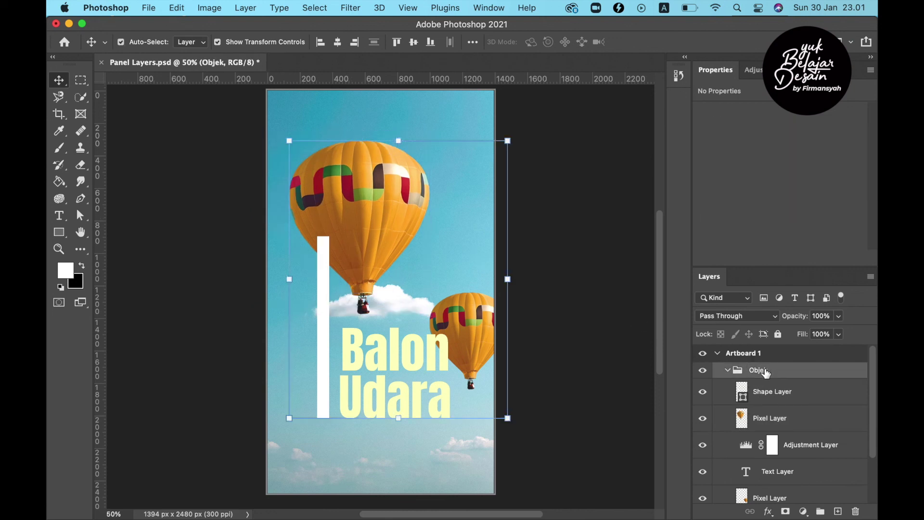
left_click(728, 370)
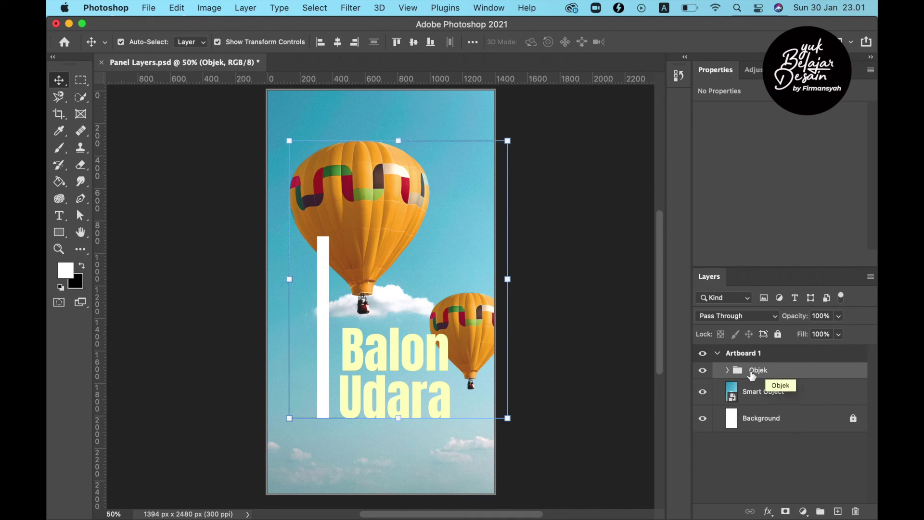
Step: Scale the whole Objek group down proportionally to about 83.5%, apply the transform, and deselect it
left_click_drag(508, 419, 472, 379)
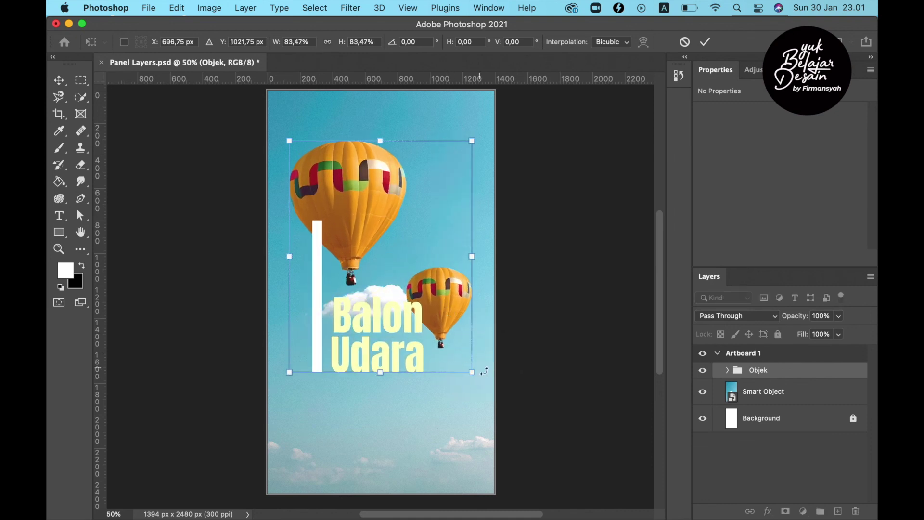
key("Return")
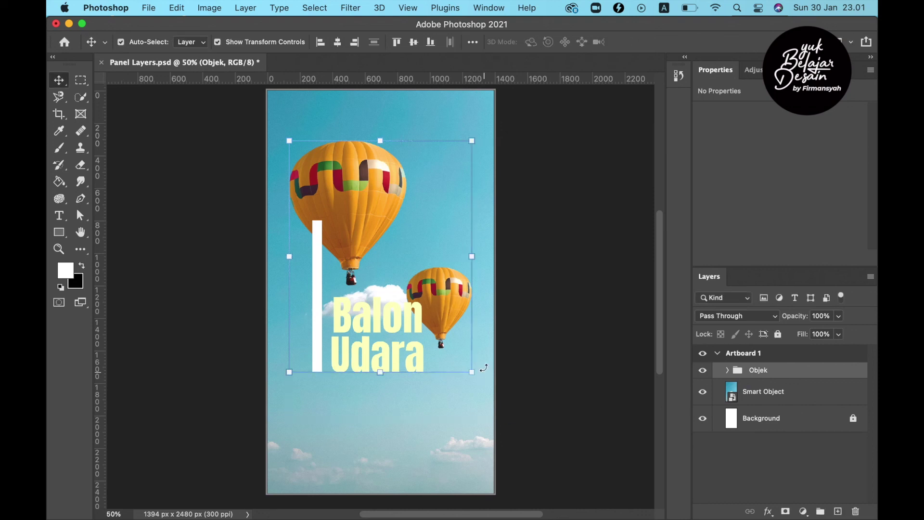
left_click(549, 337)
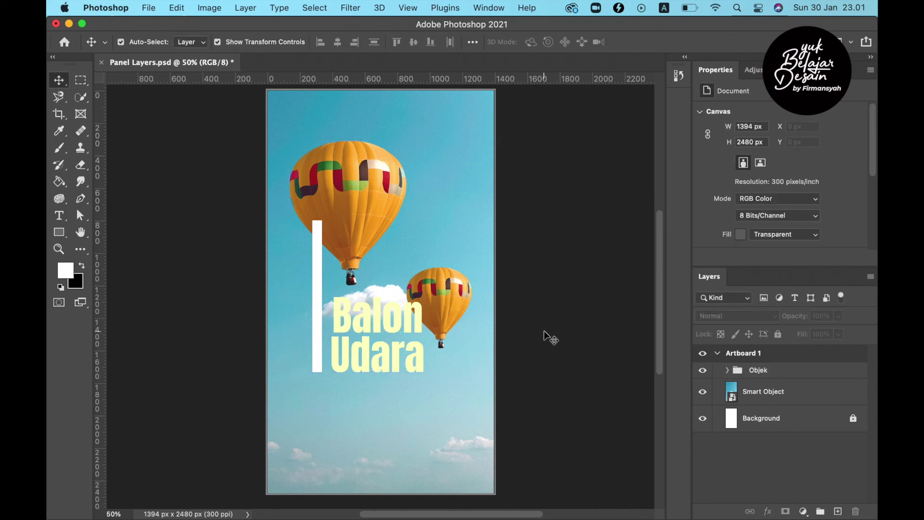